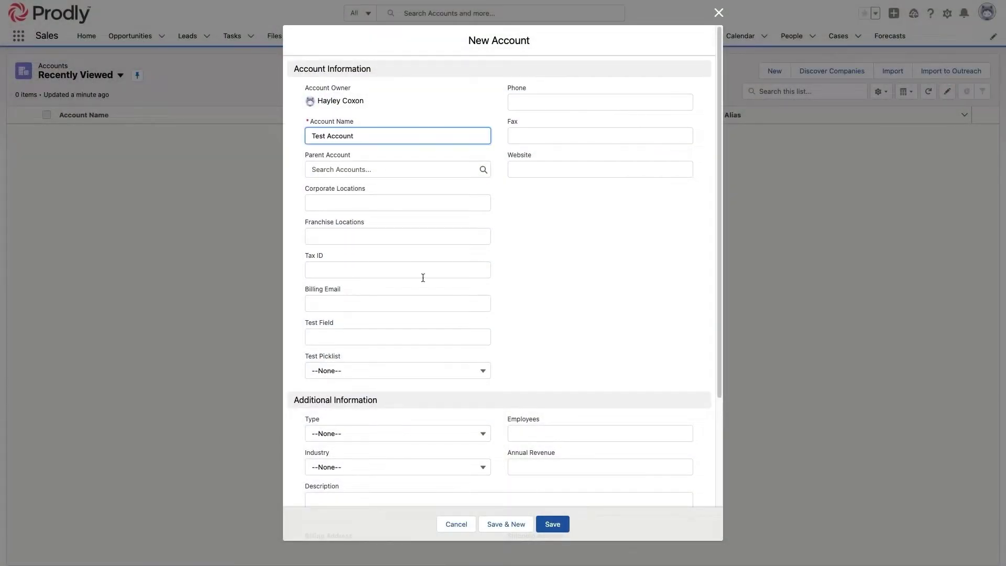
Step: Save Test Account and create its test contact with first name, last name and email
key(Return)
click(894, 72)
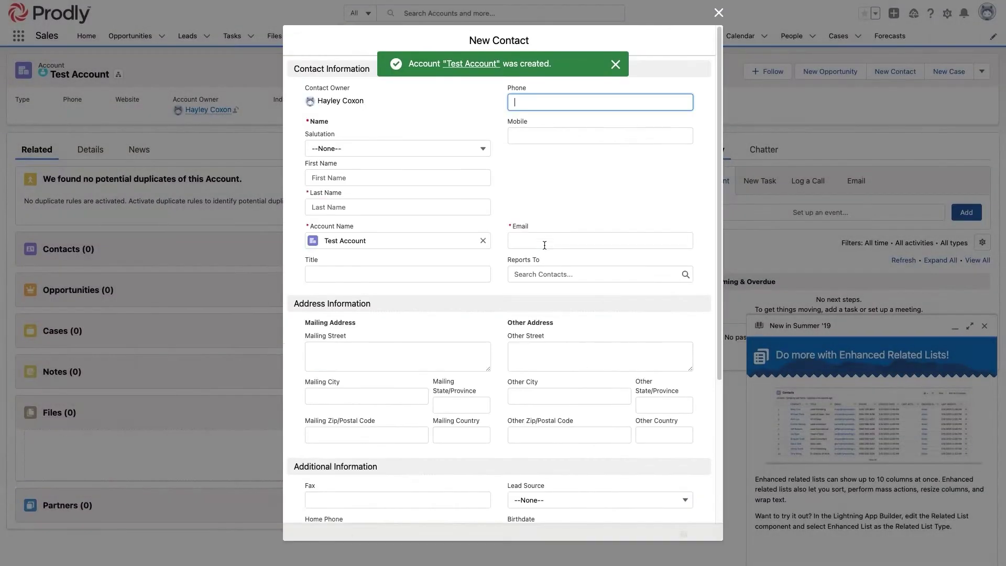
click(366, 177)
text(Mi)
text(s)
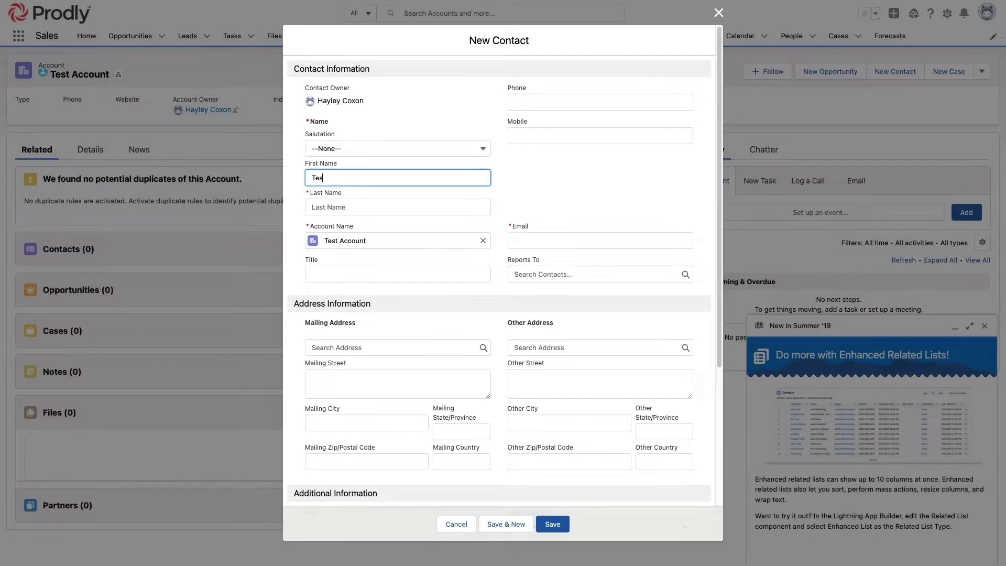
text(ter)
key(Tab)
text(M)
click(552, 524)
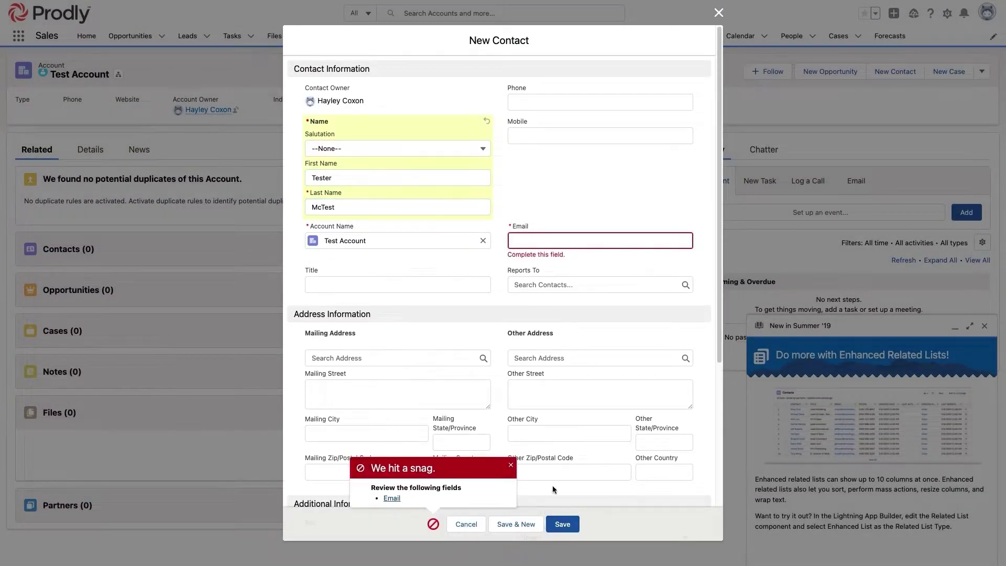
click(516, 524)
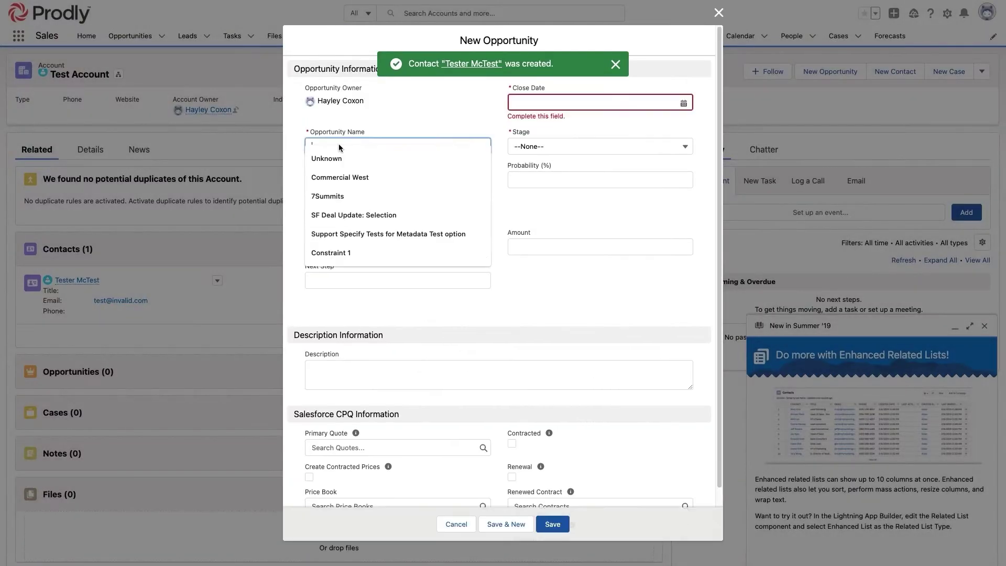
Step: Start a new opportunity with Close Date 1/31/2022 and begin entering its name
click(538, 102)
click(576, 265)
click(419, 142)
text(Rea)
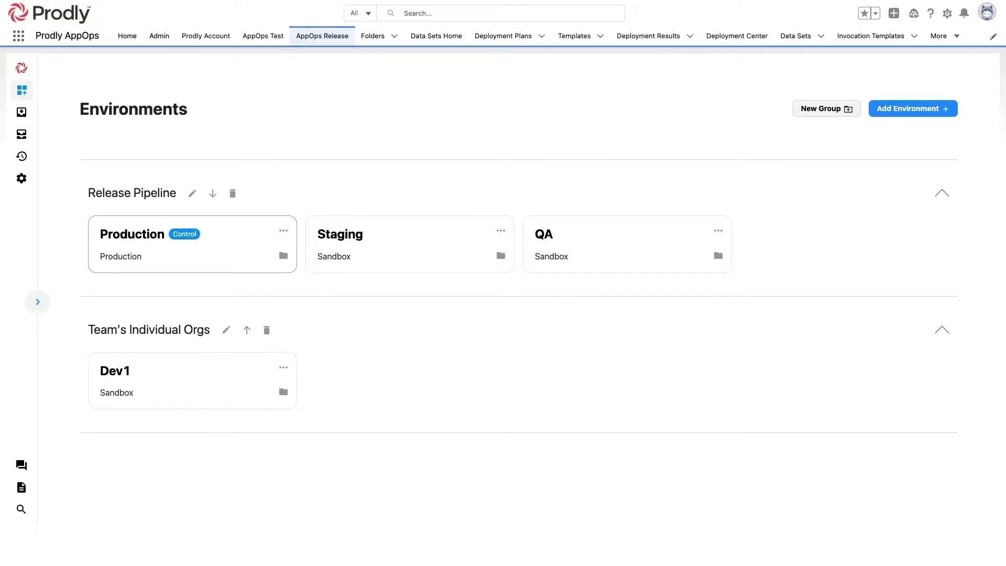
Step: Add a Sandbox environment nicknamed Dev2 and log in to its Salesforce org
click(908, 109)
text(Dev2)
key(Tab)
click(751, 187)
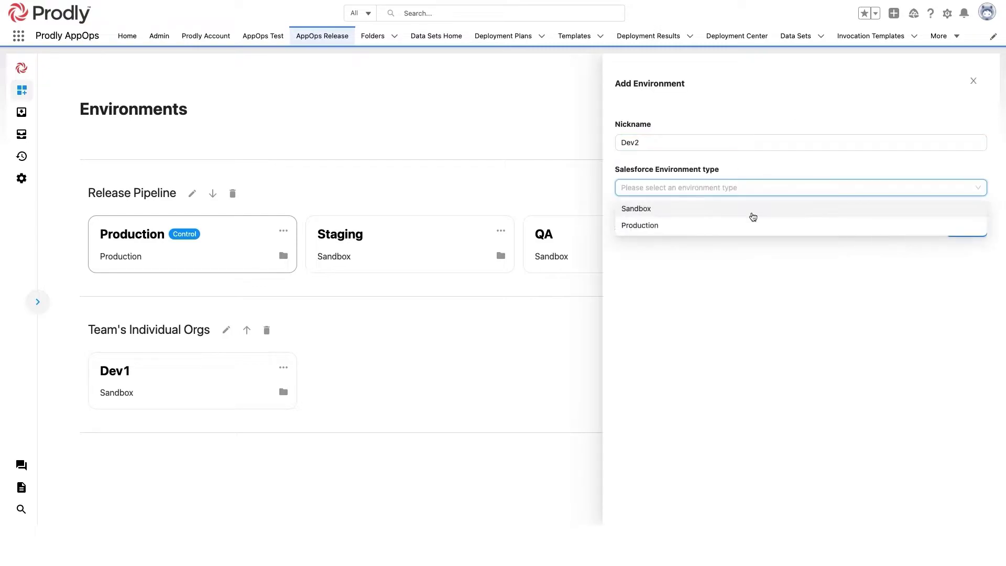
click(805, 212)
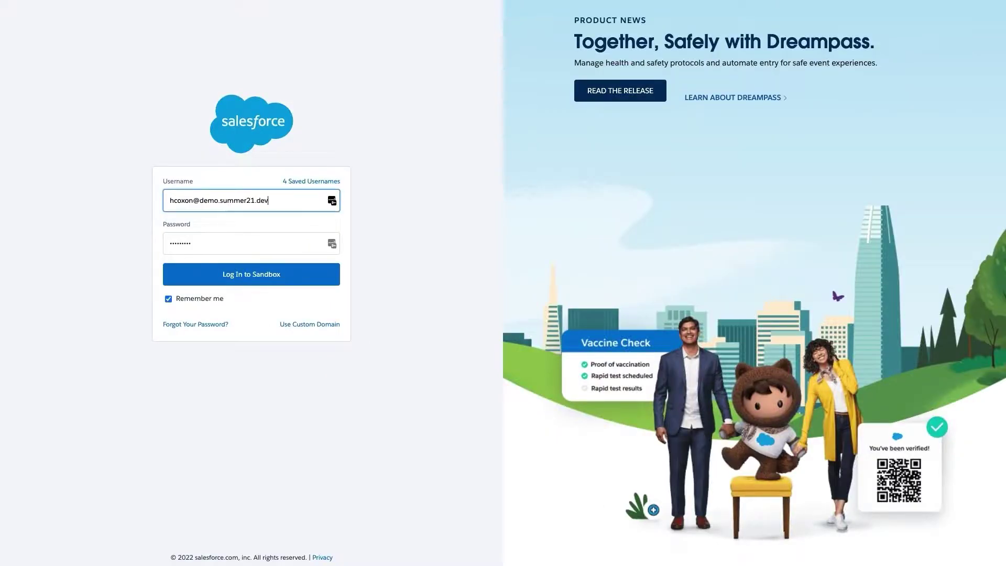
click(251, 274)
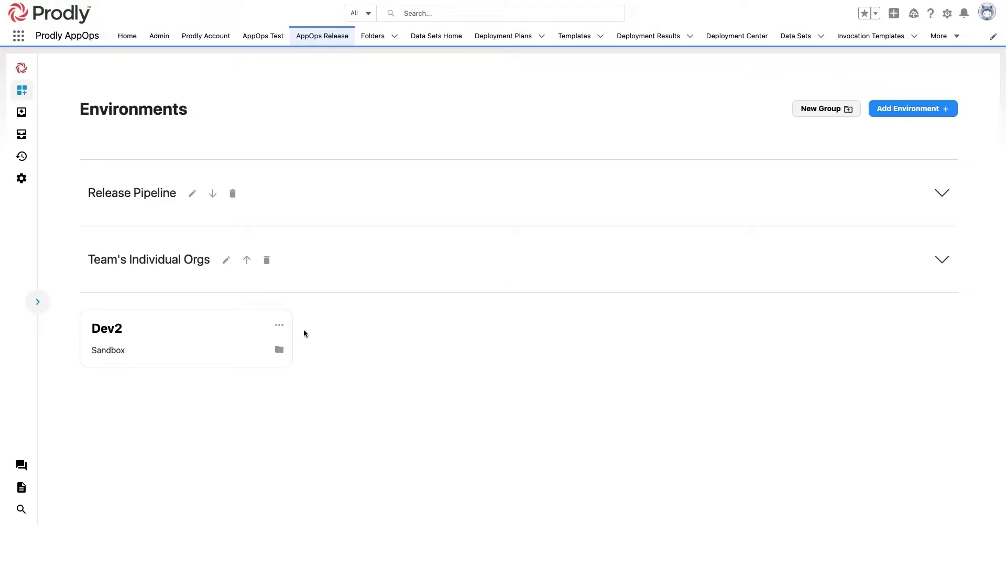
Step: Set up a sandbox seed from Production into the Dev1 and Dev2 destinations
click(23, 135)
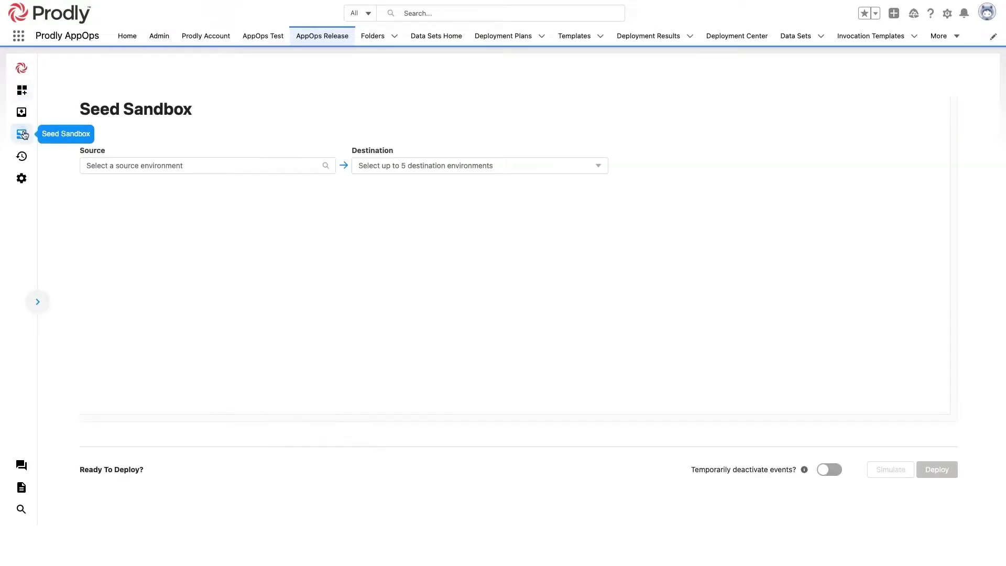
click(113, 166)
click(166, 182)
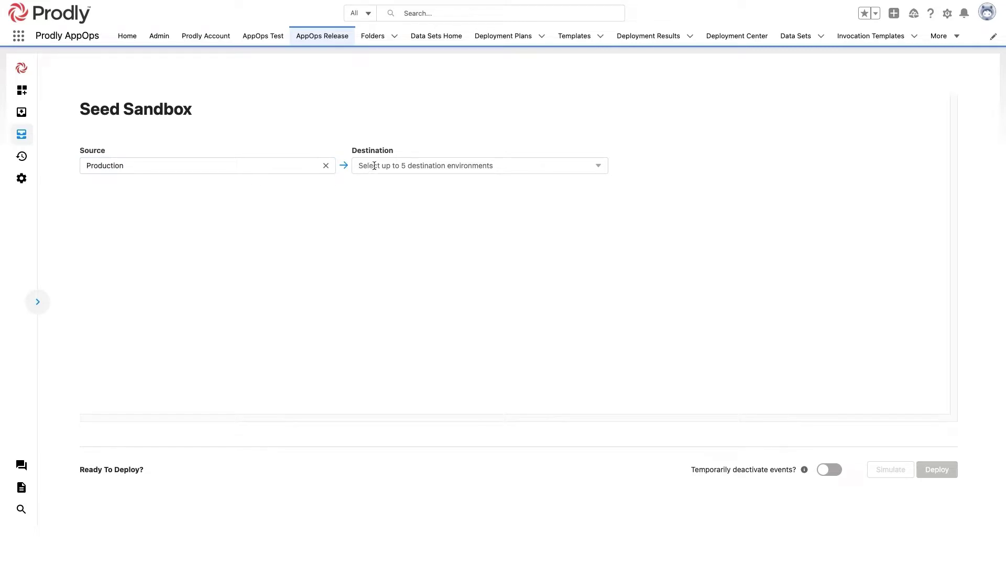
click(374, 166)
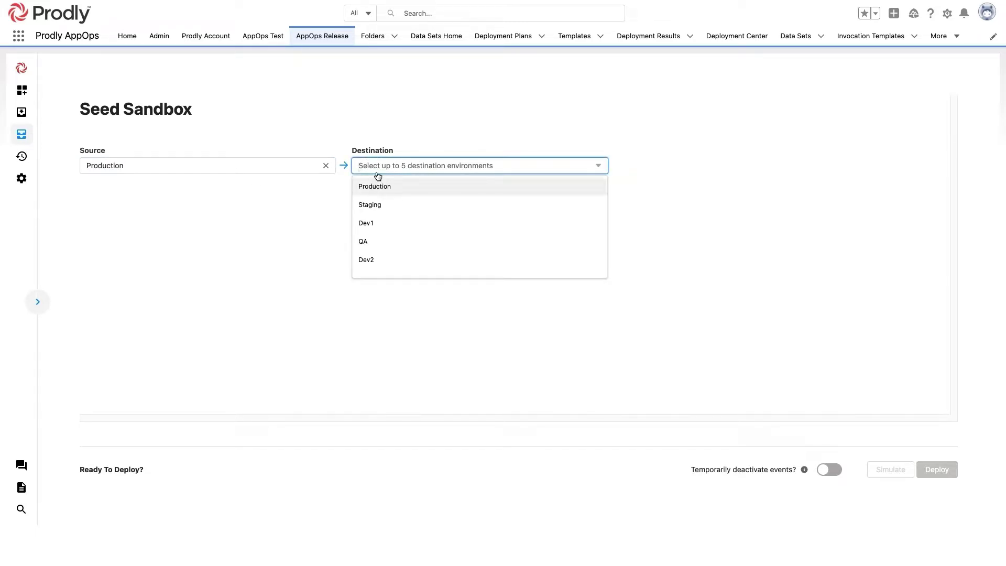
click(370, 227)
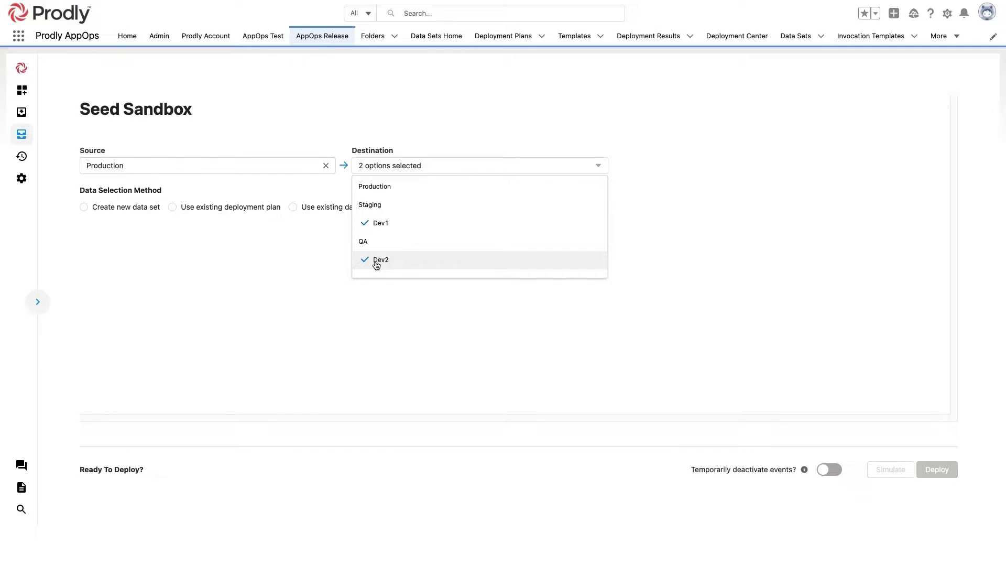
Step: Use the existing Demo Seeding [Account] data set and deploy the seed
click(325, 209)
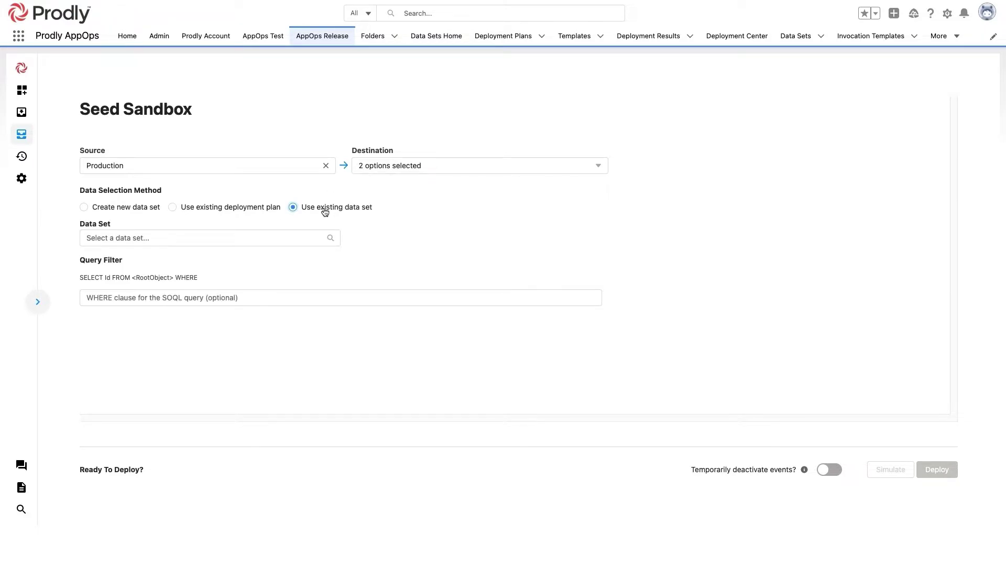
click(298, 234)
click(237, 259)
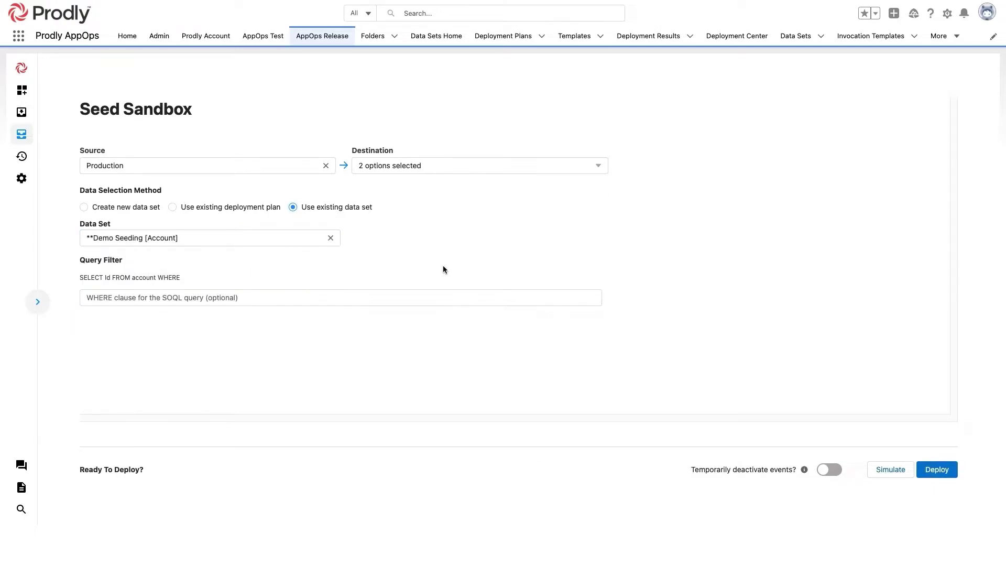
click(945, 474)
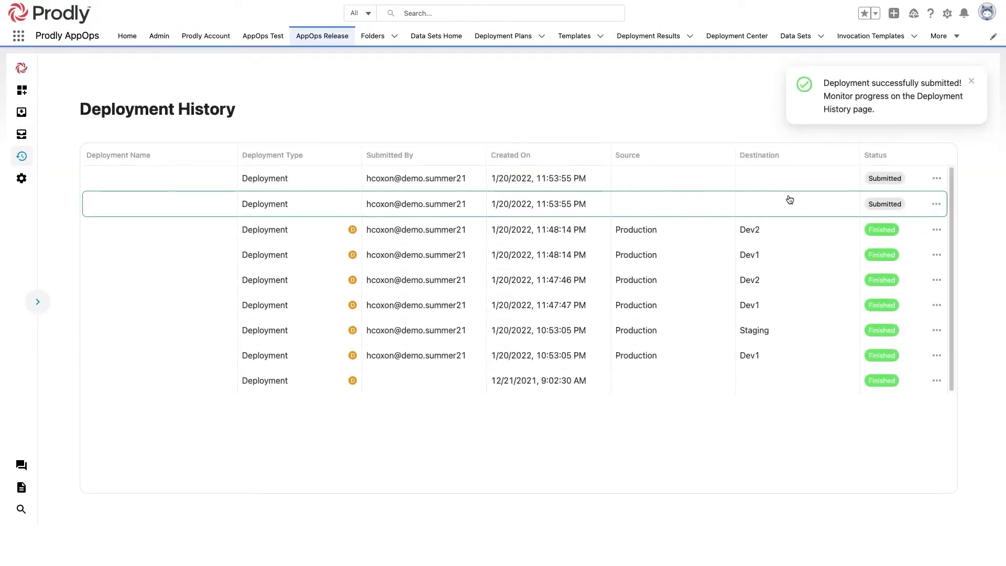
Step: Rearrange the SBQQ 218 &> VEID Product and Product Option nodes in the data set graph
click(972, 84)
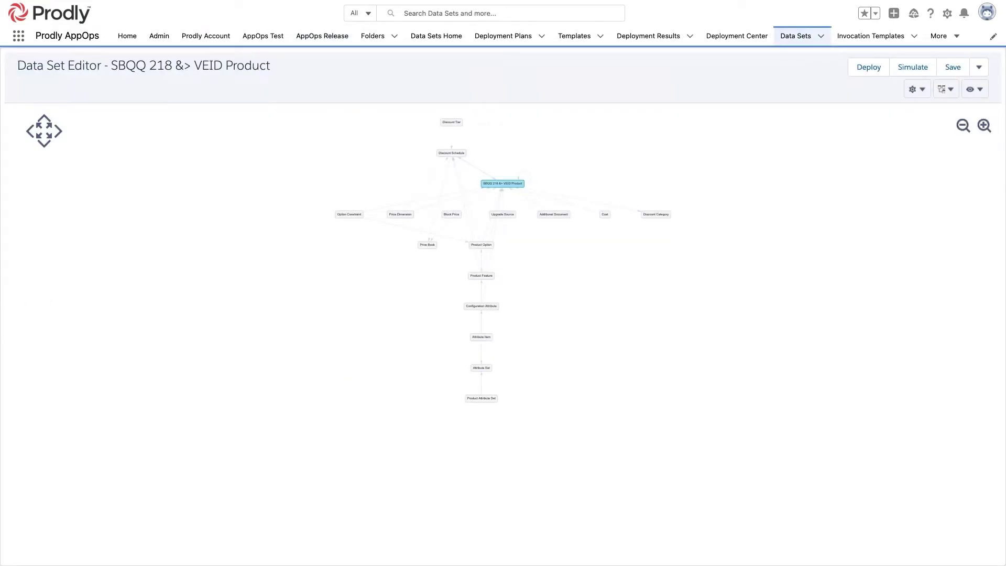
scroll(486, 237, up, 5)
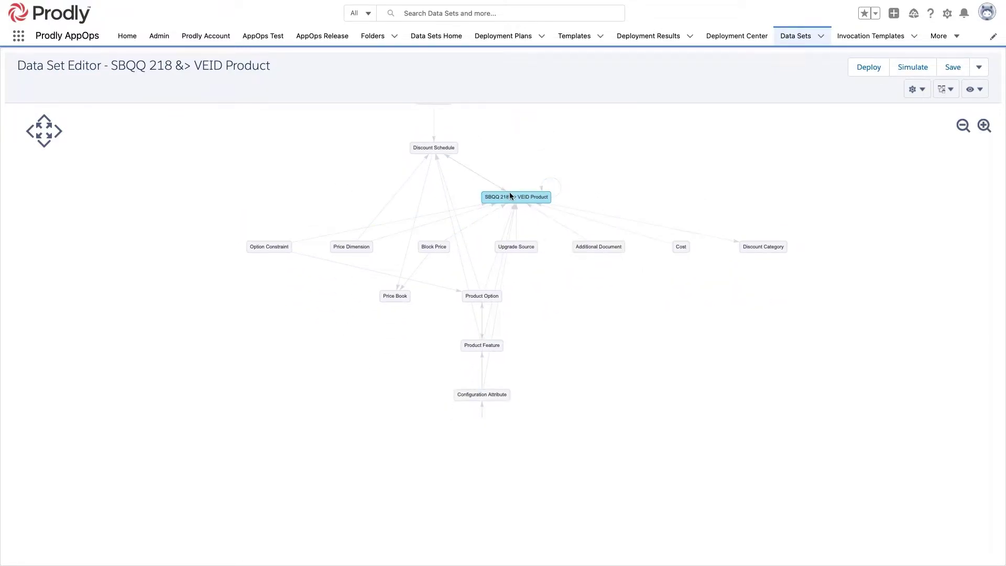
drag(507, 196, 544, 197)
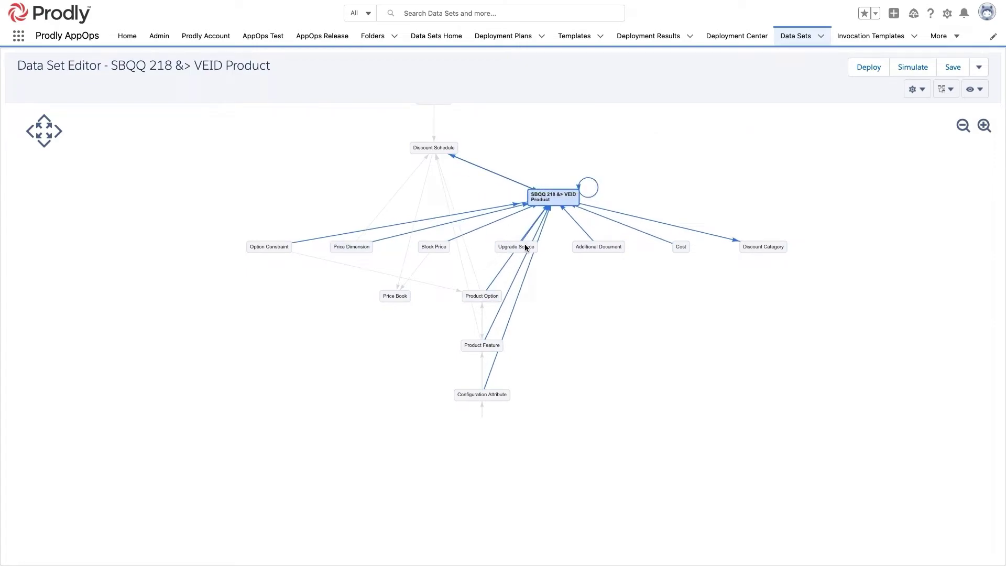
drag(478, 299, 289, 320)
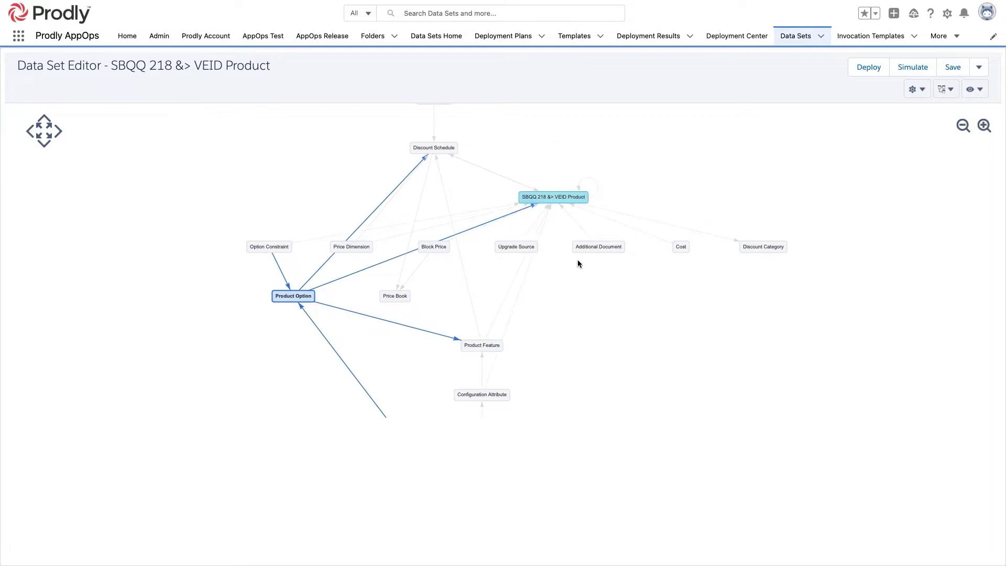
scroll(581, 266, up, 2)
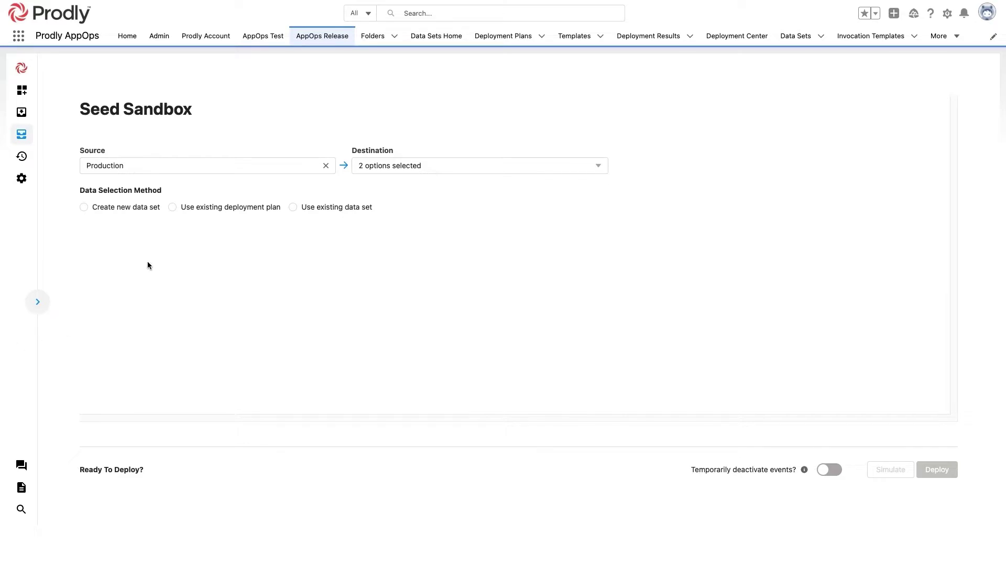
Step: Start a new data set with Opportunity as the root deployment object
click(84, 207)
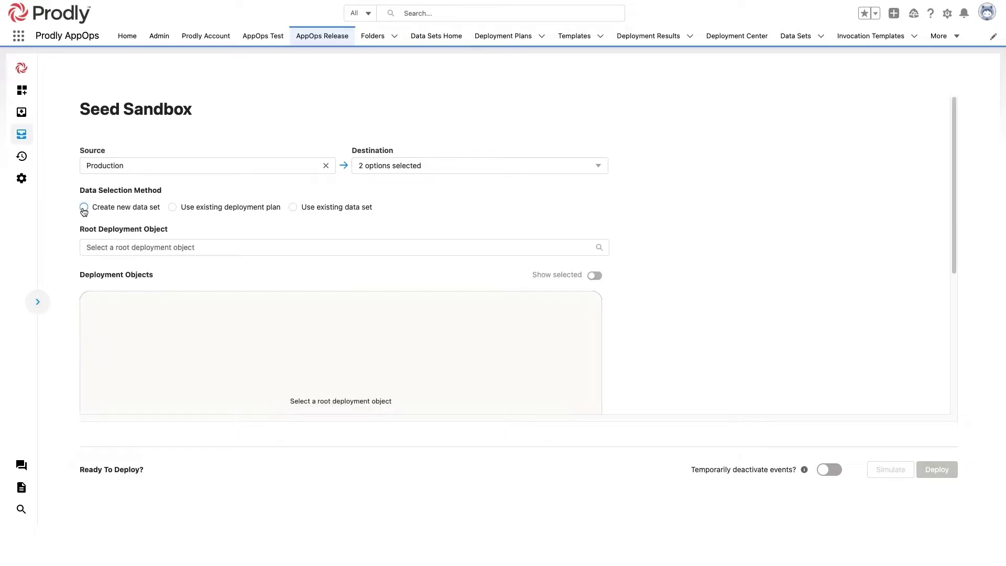
click(95, 248)
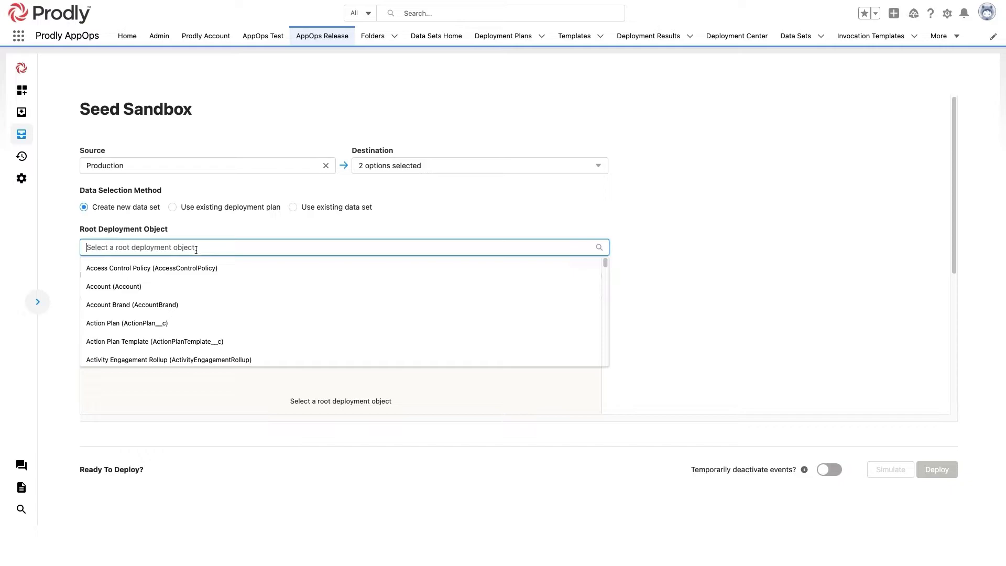
text(oppo)
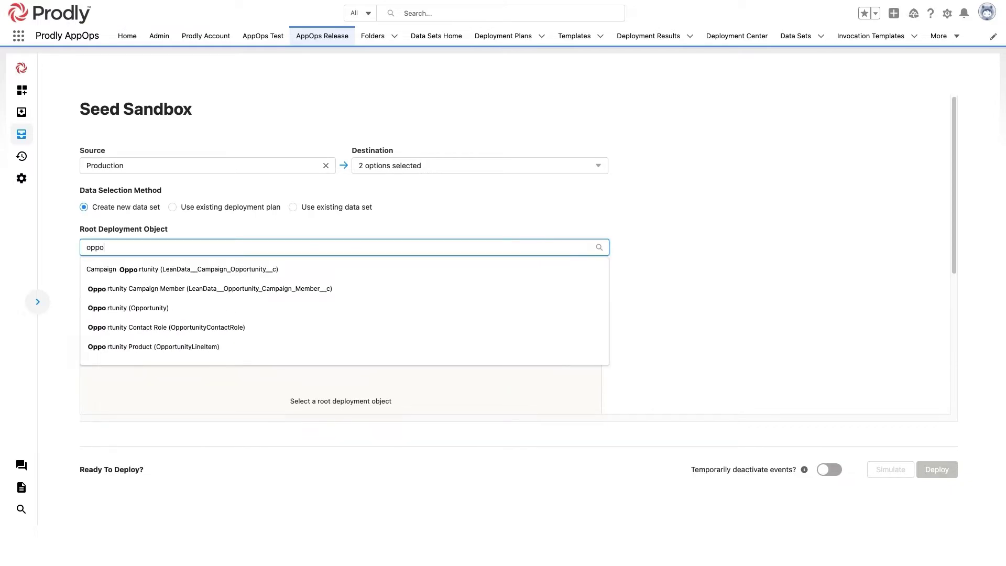
click(129, 308)
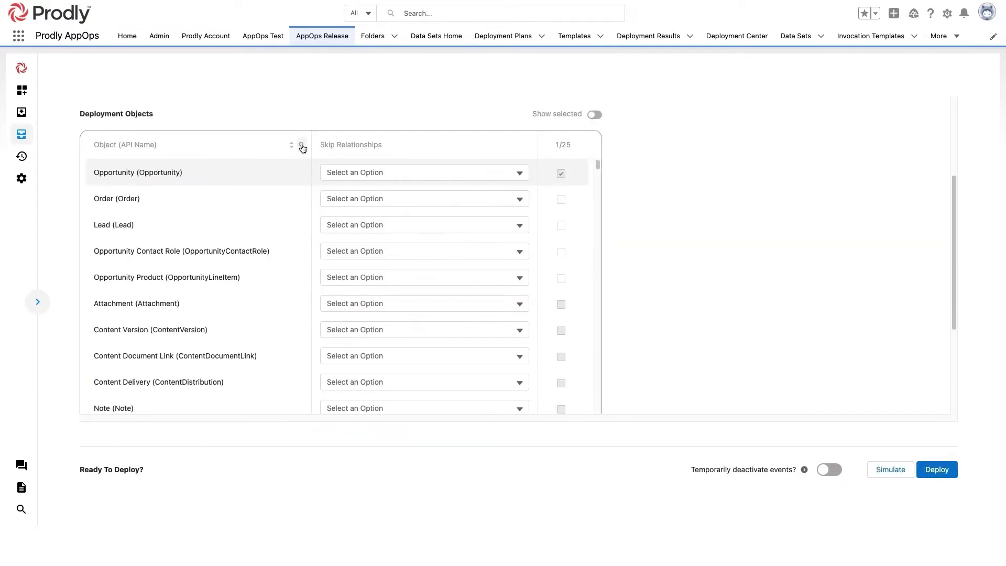
Step: Add Opportunity Contact Role and Contact to the deployment objects
click(302, 146)
text(contact)
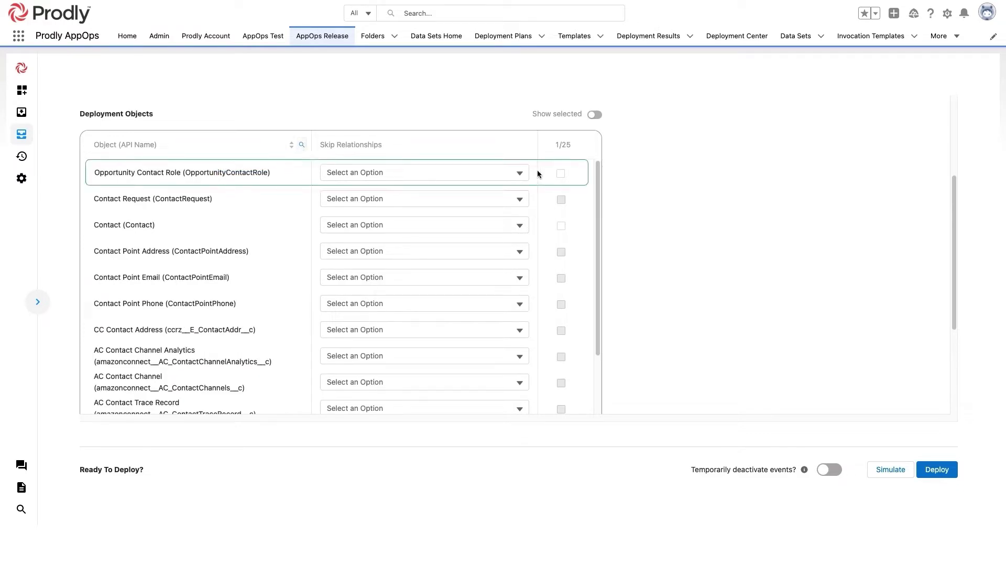
click(560, 173)
click(560, 226)
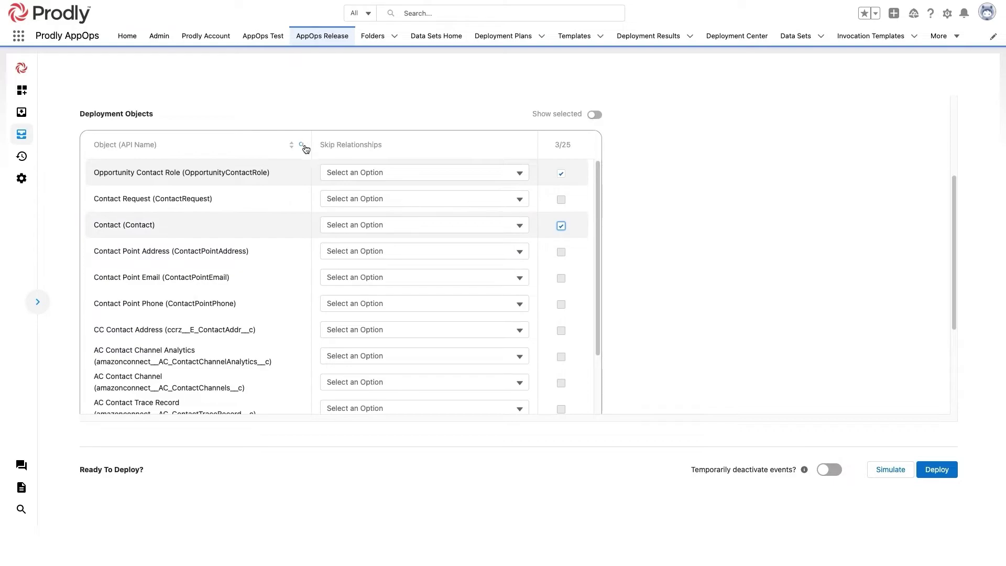
Step: Add Opportunity Product and Product2 to the deployment objects
click(301, 145)
text(product)
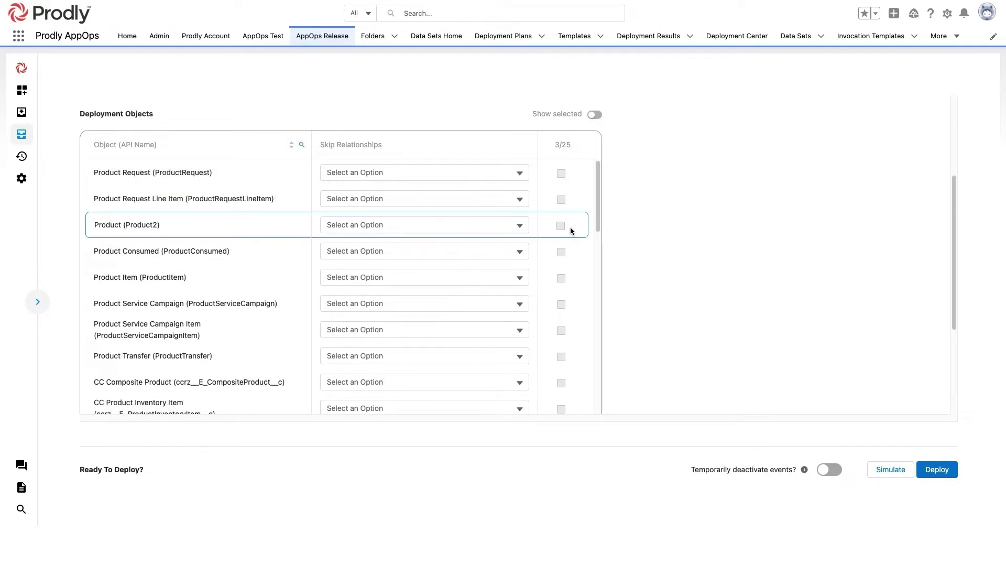
mouse_move(563, 231)
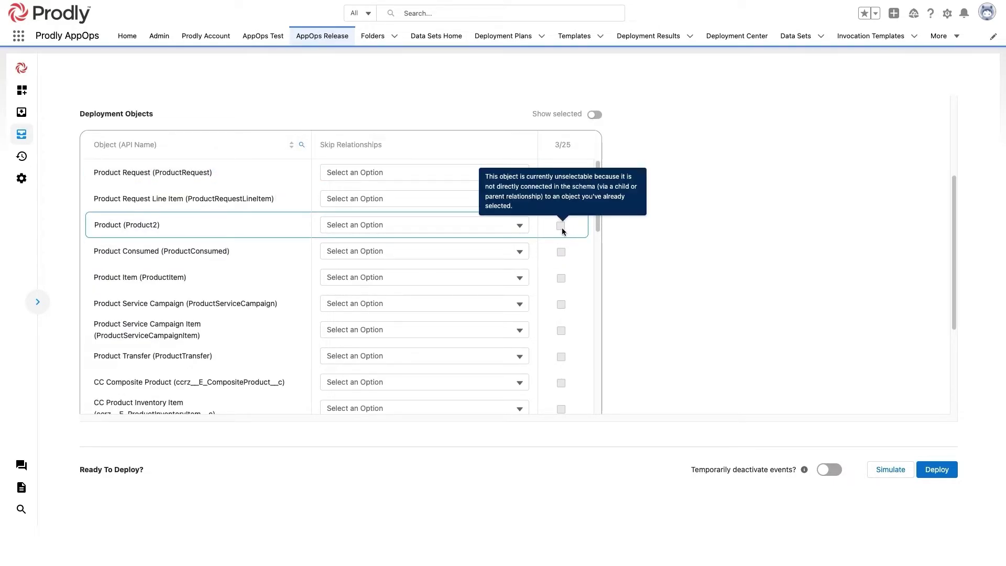
click(302, 145)
text(line)
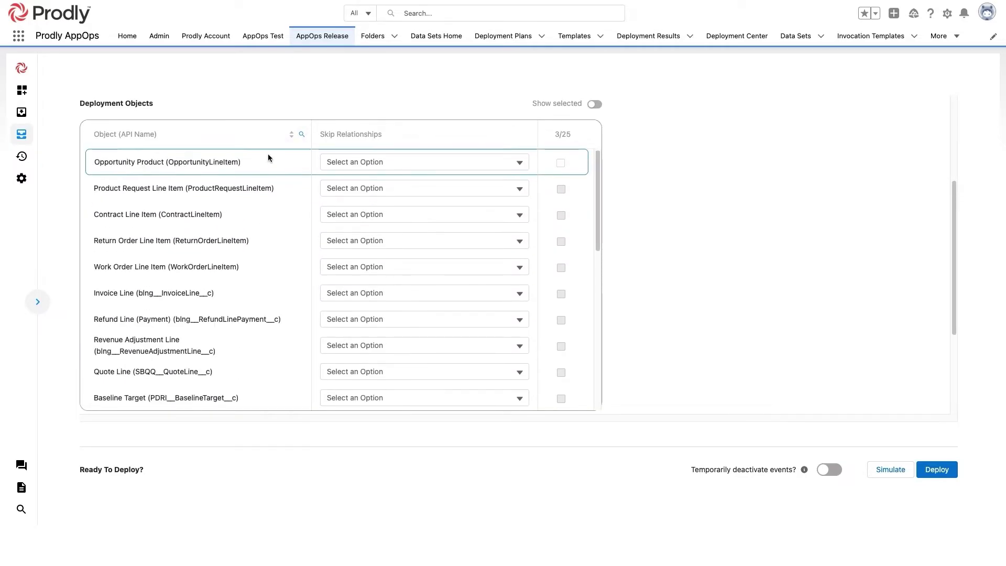
click(560, 163)
click(302, 134)
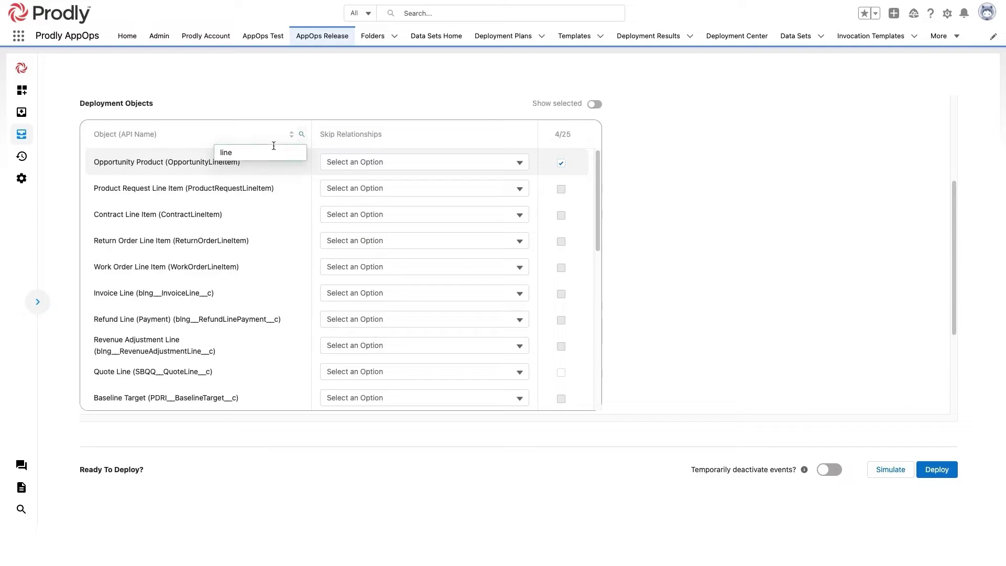
key(super+a)
text(product)
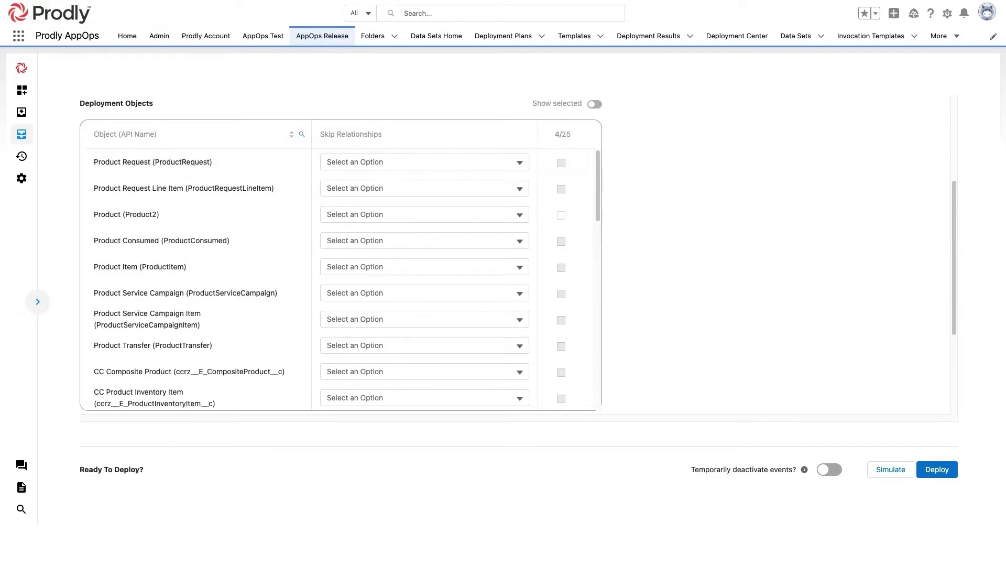
click(560, 215)
Step: Add Account and list only the selected deployment objects
click(302, 134)
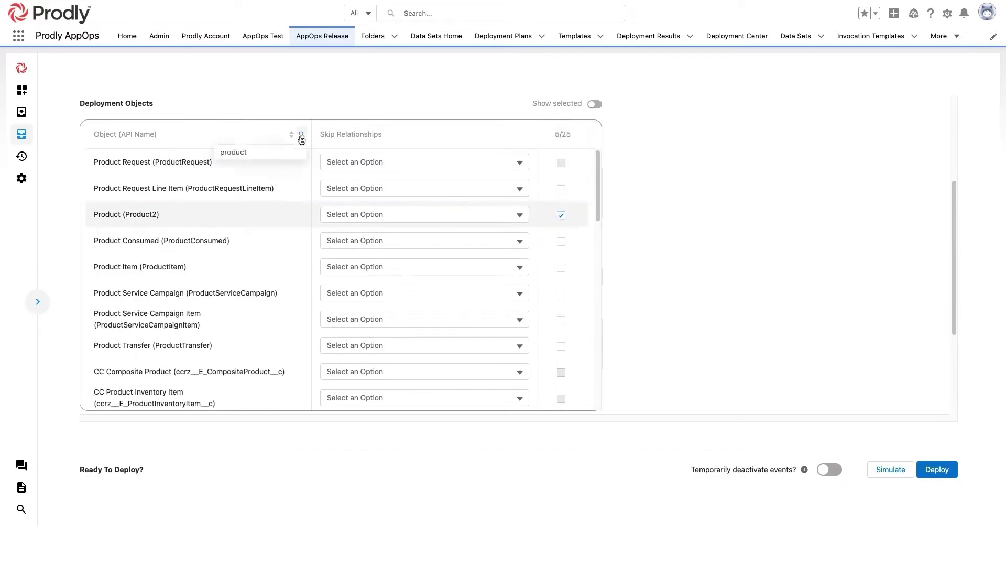
key(super+a)
text(account)
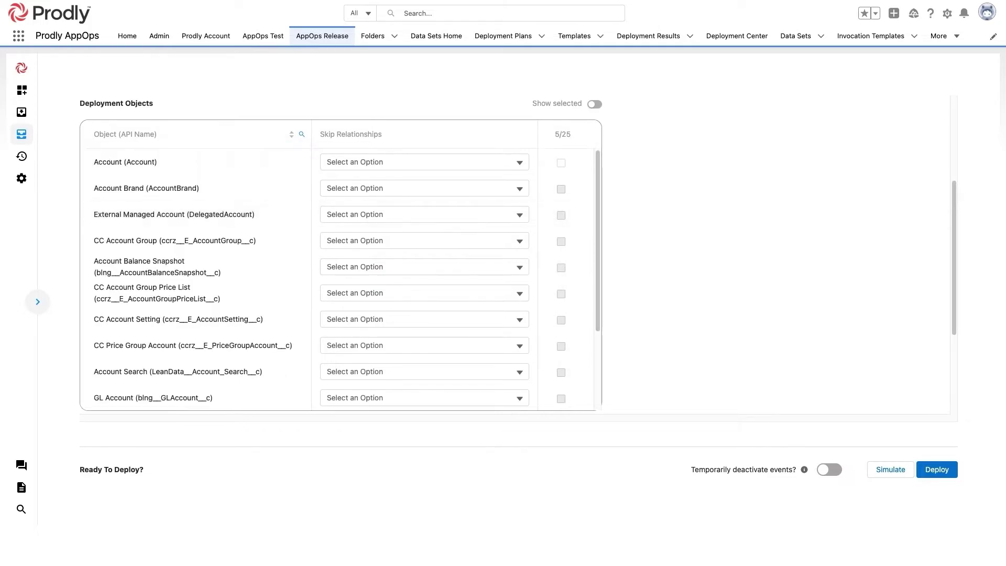
click(561, 164)
click(594, 104)
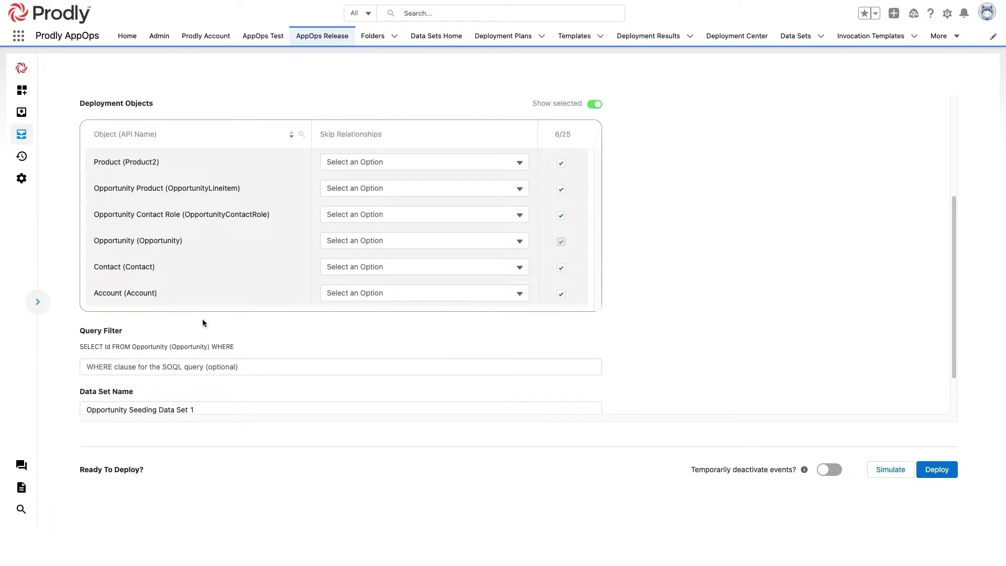
Step: Paste a WHERE clause limiting Opportunities to those created in the last 180 days
click(253, 366)
click(337, 370)
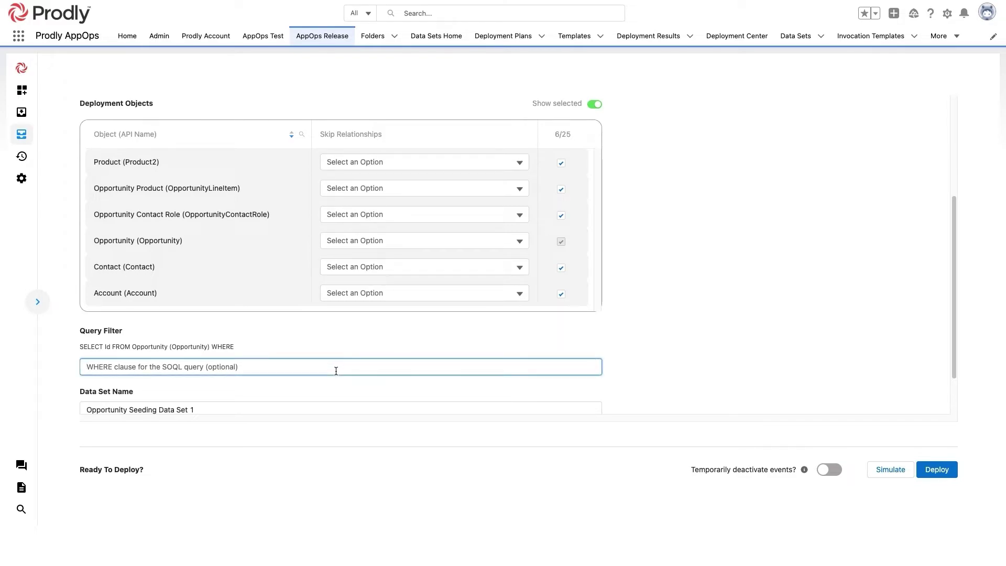
text(CreatedDate = LAST_N_DAYS:180)
scroll(345, 356, down, 2)
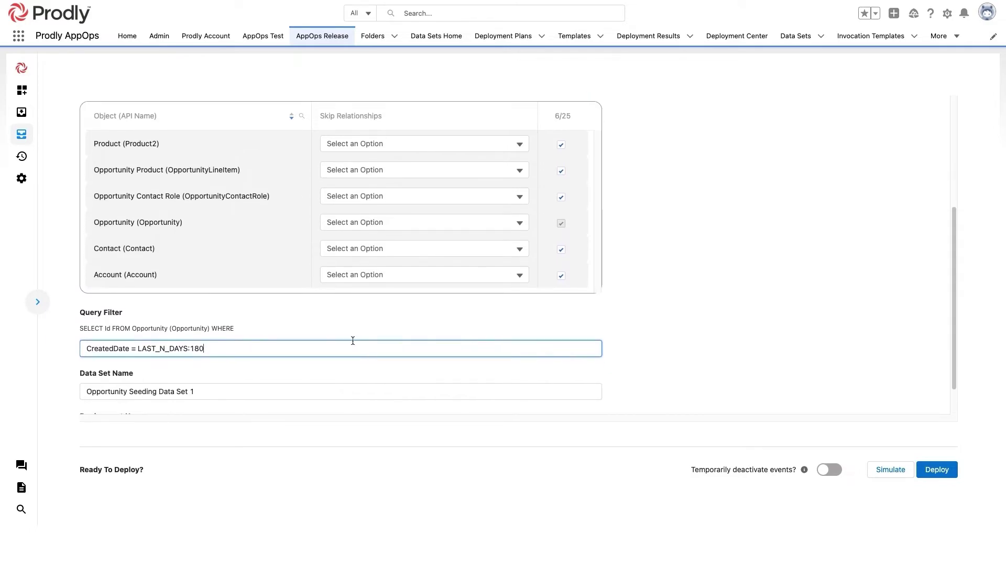
Step: Name the deployment 'Opportunity Project Seed', temporarily deactivate events, and deploy
click(242, 368)
drag(225, 373, 64, 376)
scroll(134, 360, down, 1)
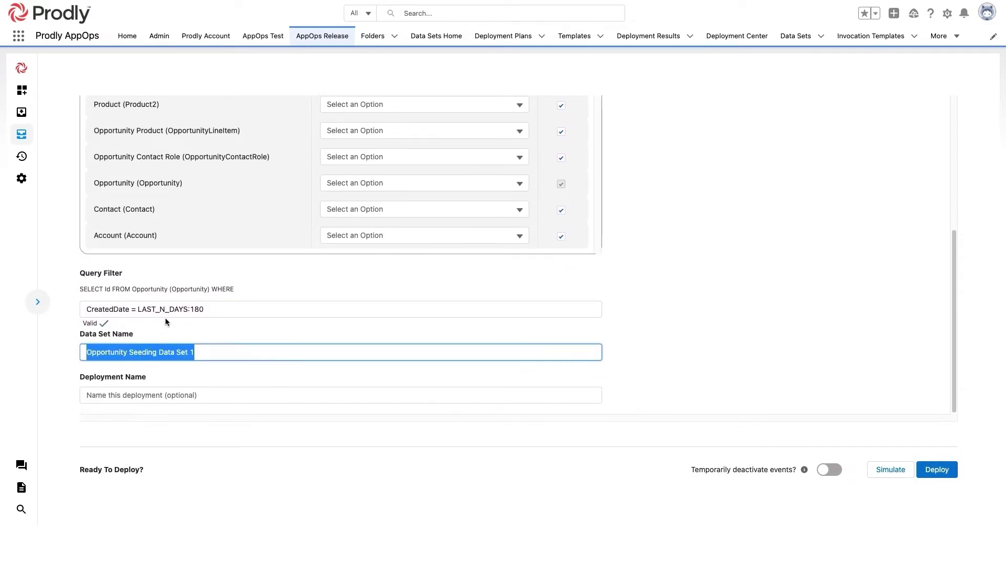
key(Tab)
text(Oppo)
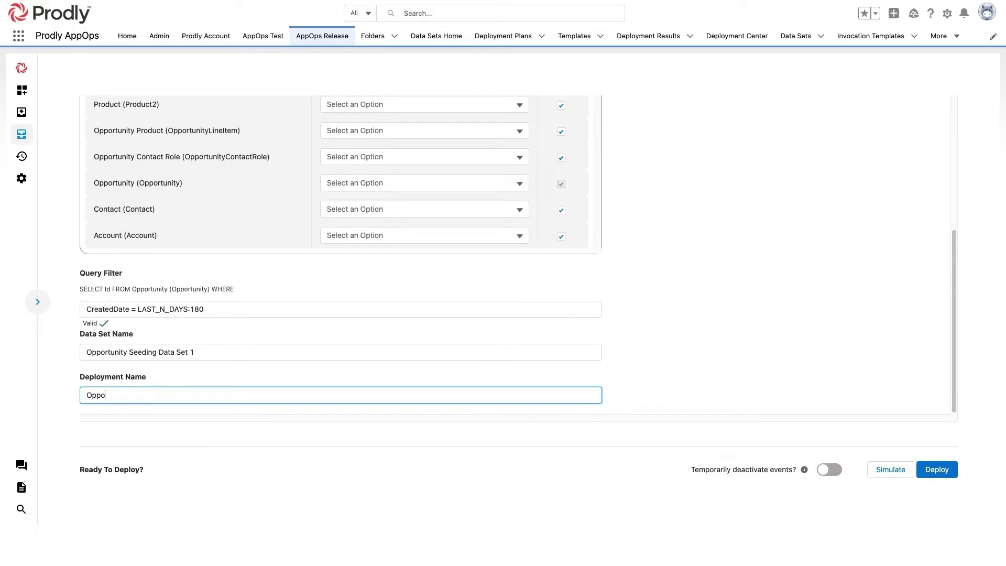
text(rtunity Project Seed)
click(829, 470)
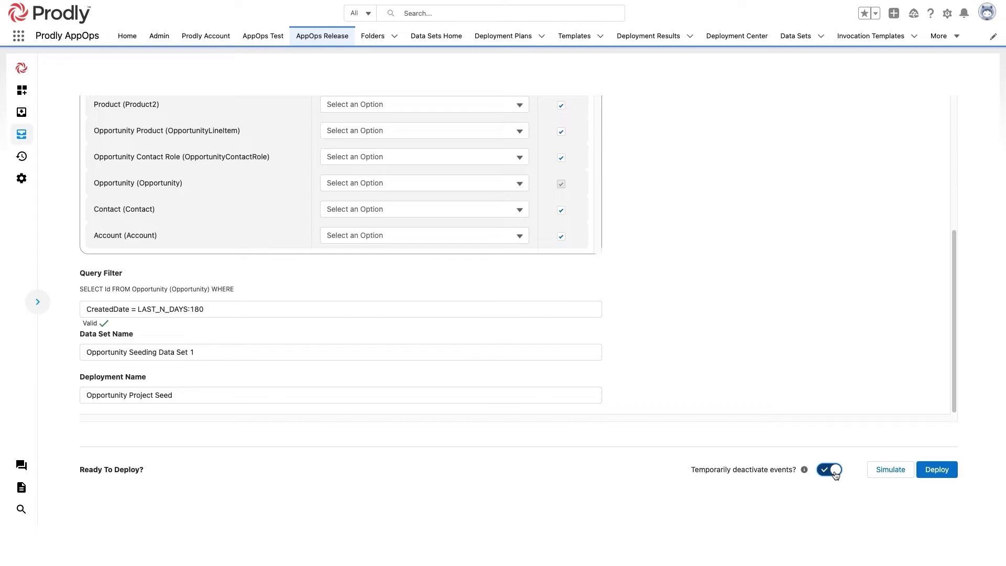
click(932, 470)
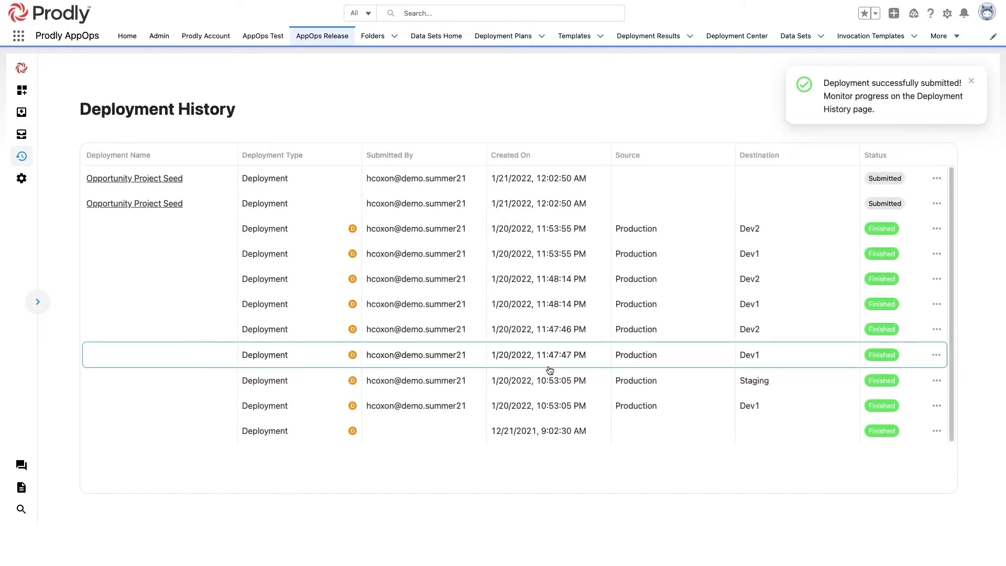
Step: Open the Dev1 result of the finished Opportunity Project Seed deployment
click(972, 82)
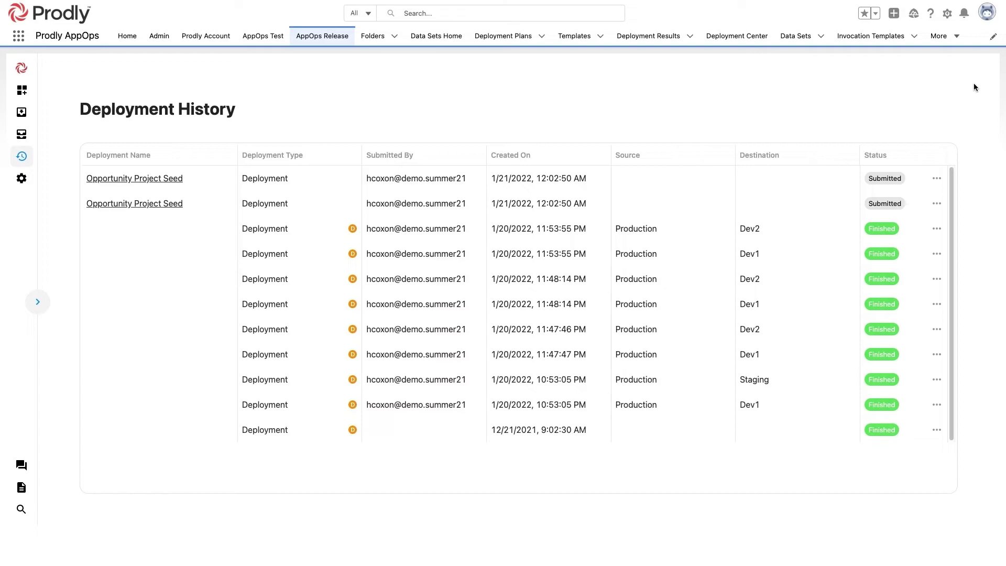
click(759, 180)
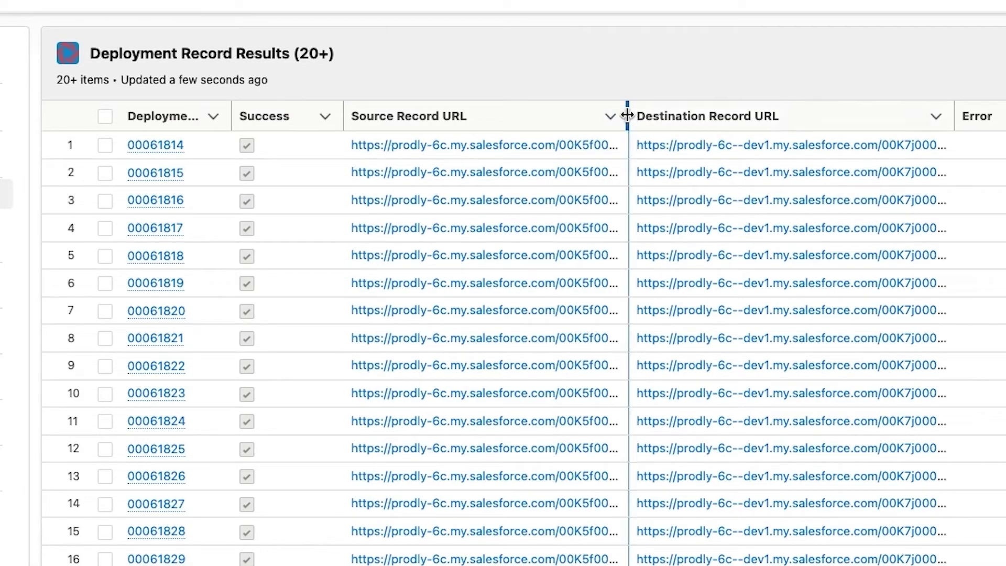
Step: Widen the Source Record URL column and review the 5,767-record, 12.42-minute result
drag(628, 106, 754, 105)
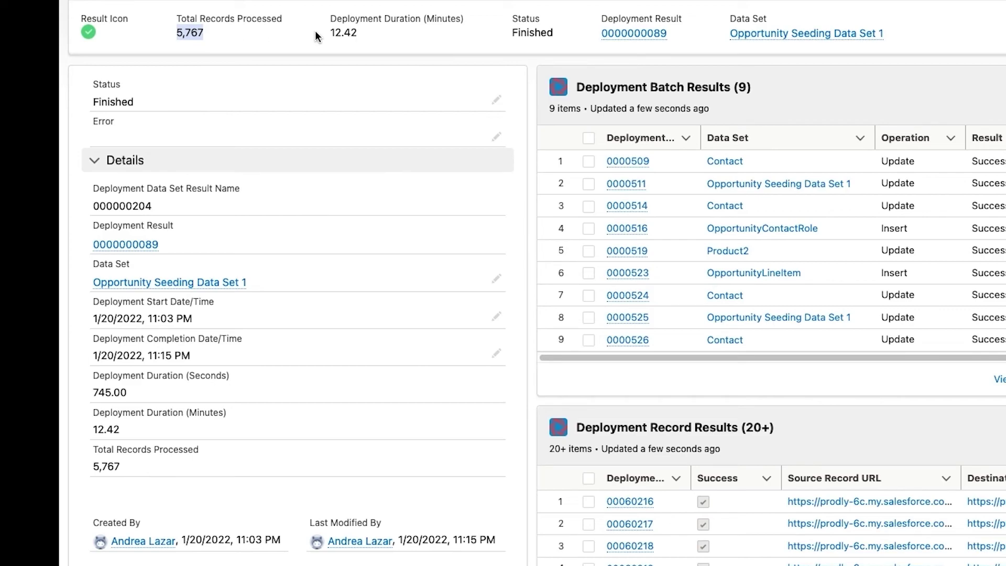
double_click(338, 33)
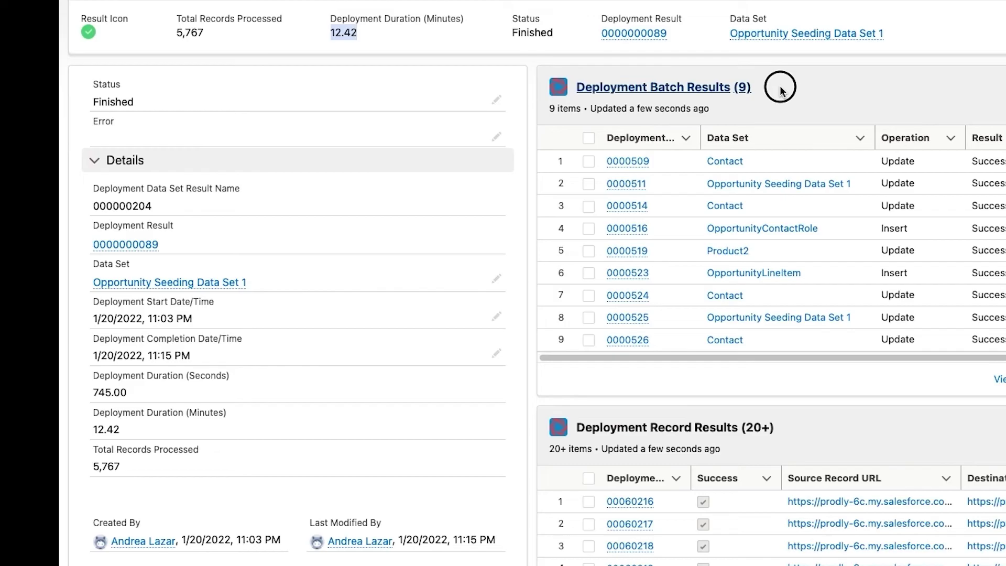
click(696, 88)
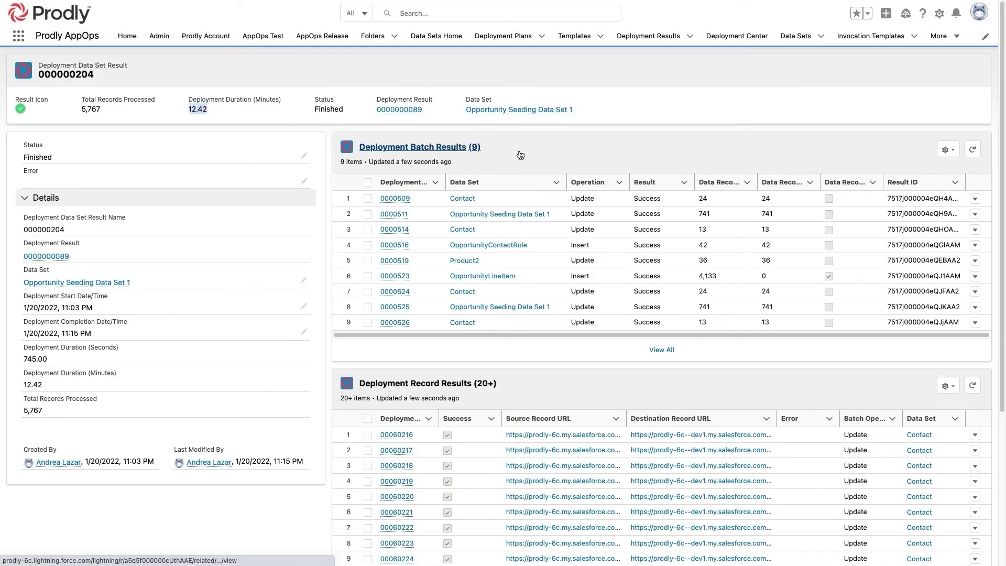